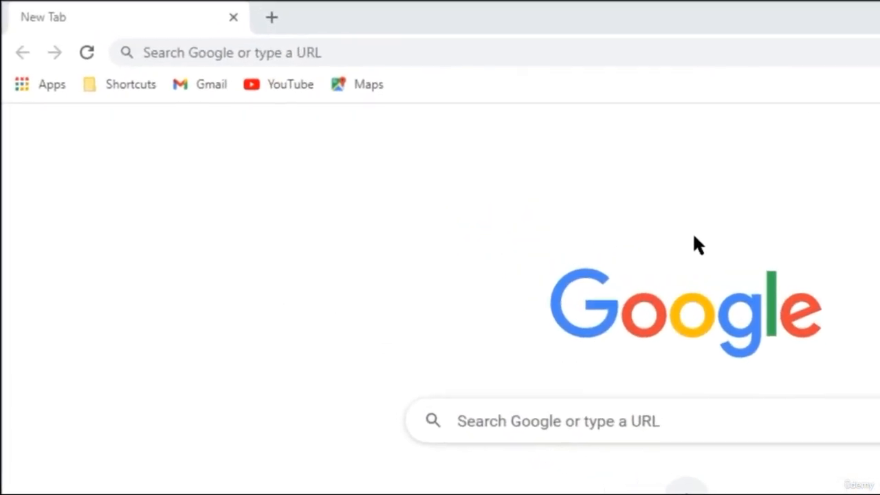
Step: Search the web for "download jdk"
click(324, 54)
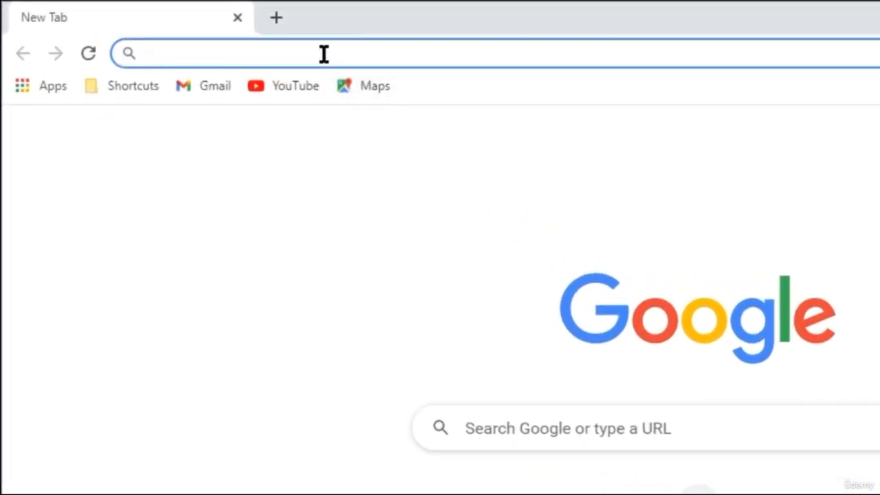
text(download)
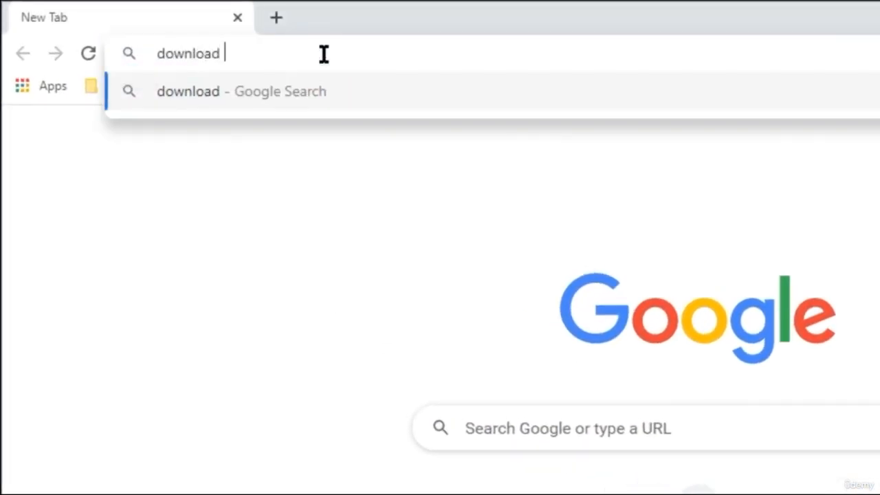
text( jdk)
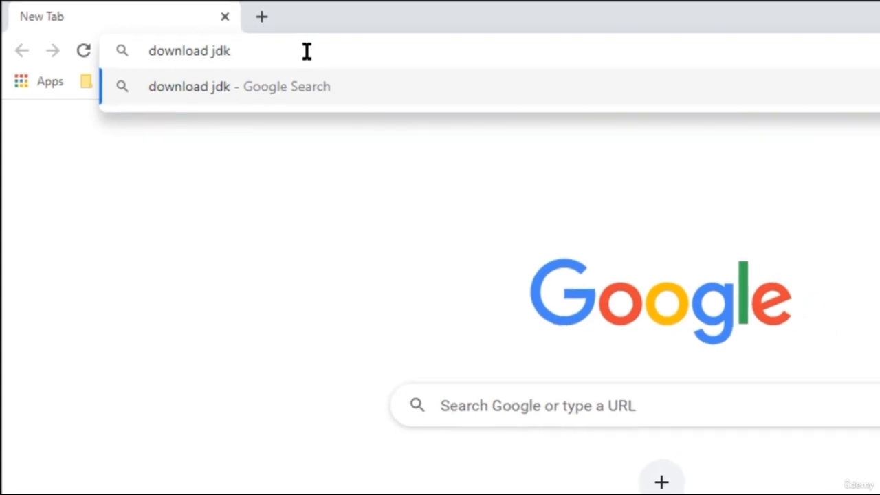
key(Return)
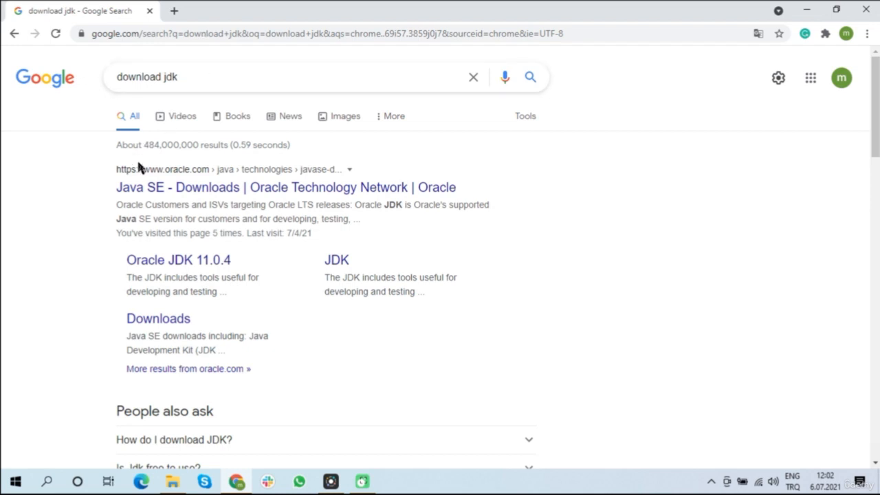
Step: Open Oracle's Java SE Downloads search result and go to the JDK Download page for Java SE 16
click(252, 195)
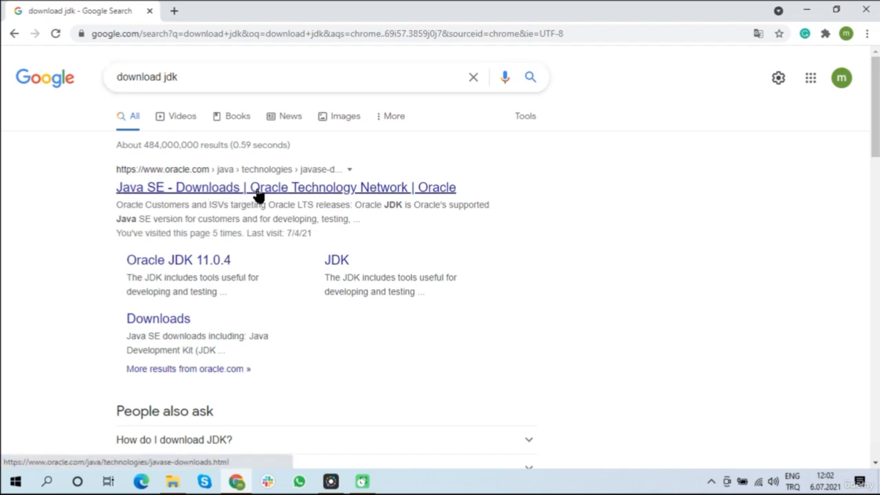
click(247, 196)
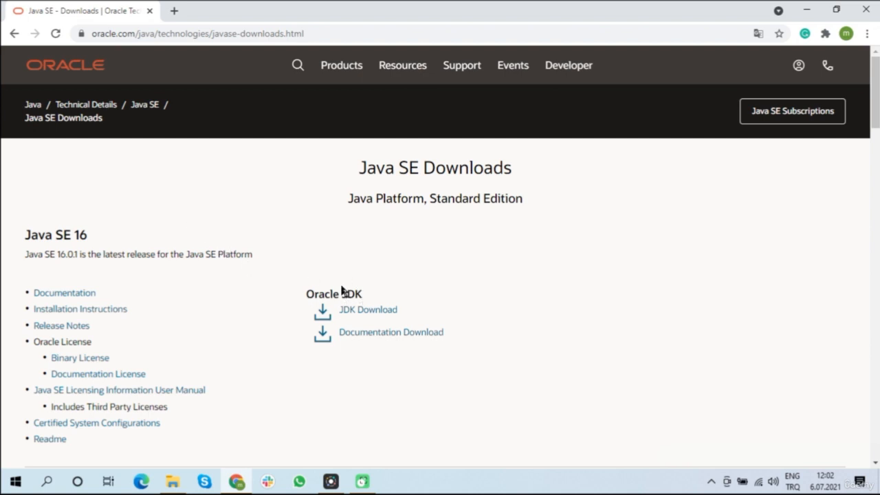
click(376, 313)
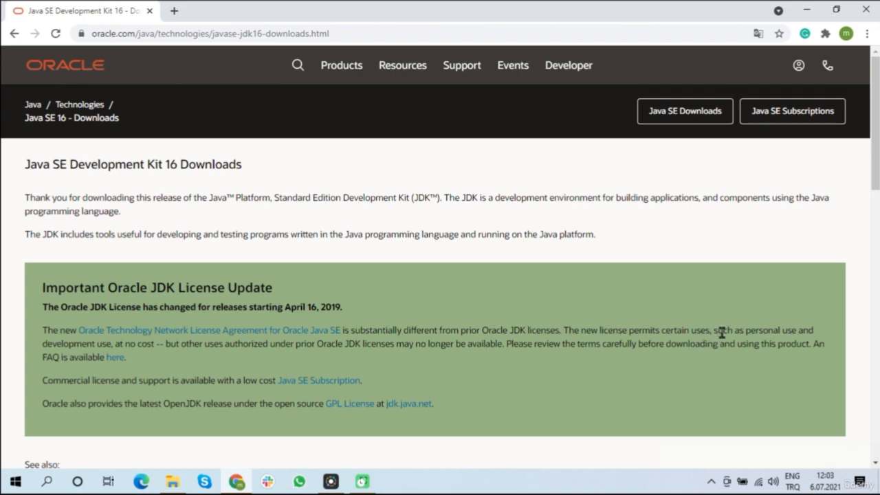
Step: Examine the Oracle JDK license update notice, covering the permitted uses, the commercial license and the open-source OpenJDK release
drag(722, 331, 287, 342)
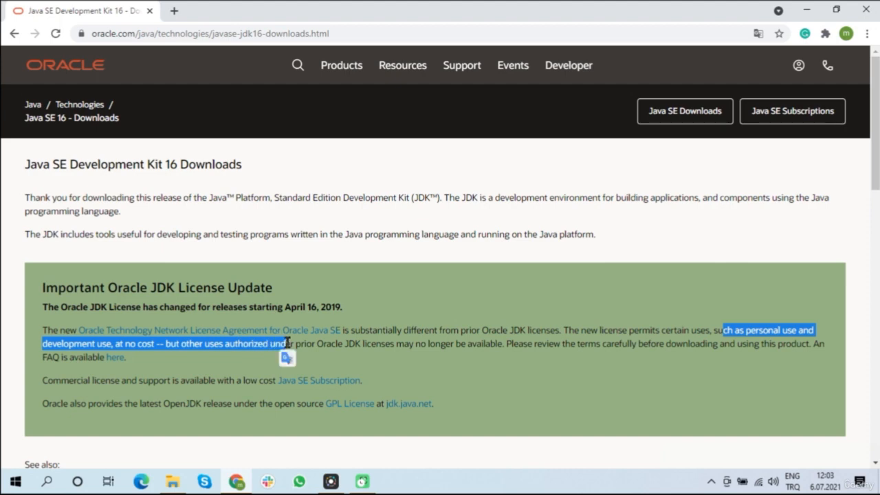
click(348, 357)
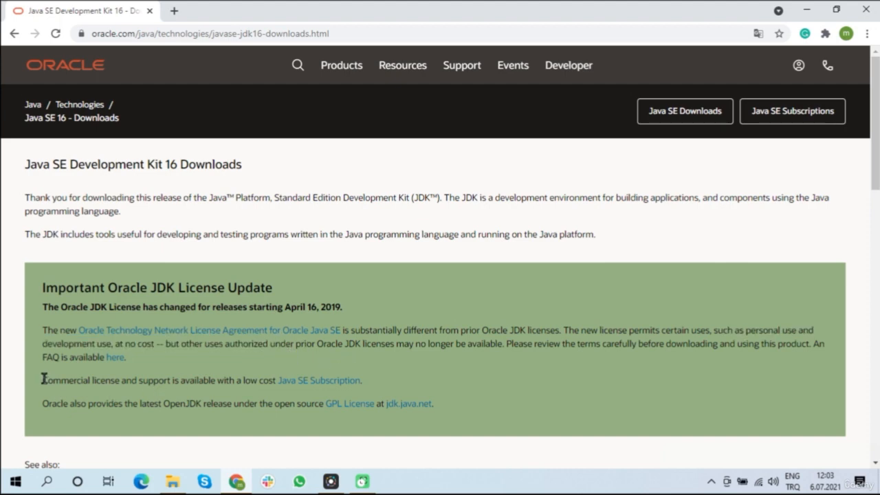
drag(43, 380, 358, 381)
click(418, 366)
drag(43, 403, 468, 409)
click(486, 393)
Step: Go to jdk.java.net and download the Windows/x64 zip build from the ready-for-use JDK 16 page
click(413, 406)
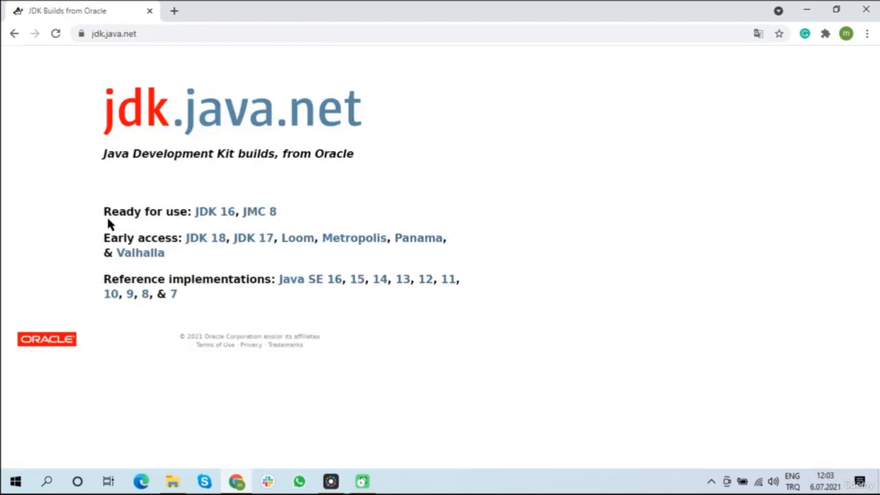
click(215, 213)
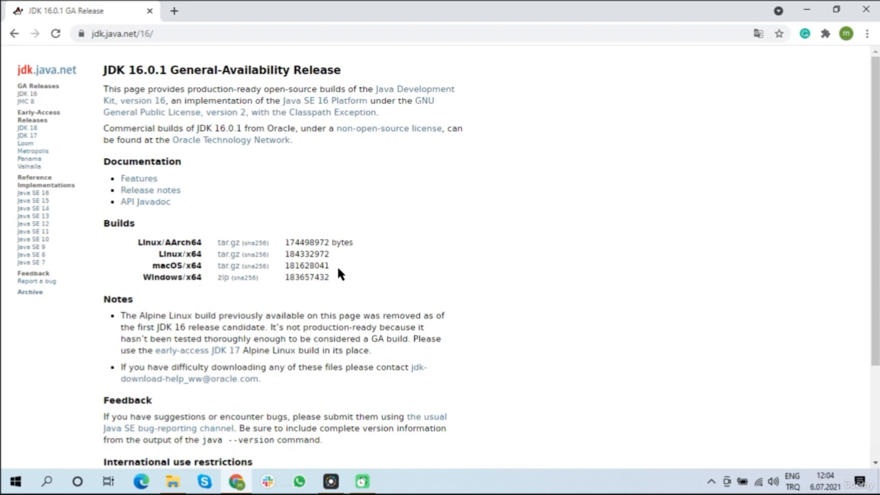
click(223, 280)
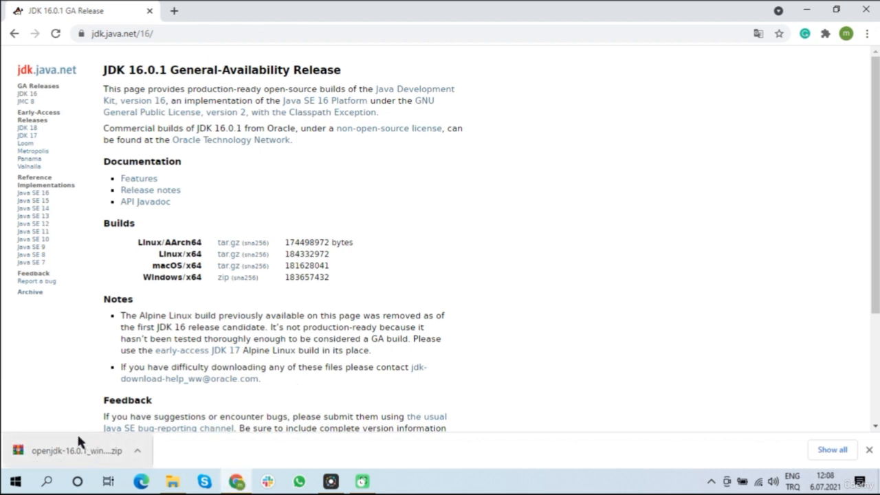
Step: Show the downloaded openjdk-16.0.1_windows-x64_bin archive in its folder and extract it there
click(138, 452)
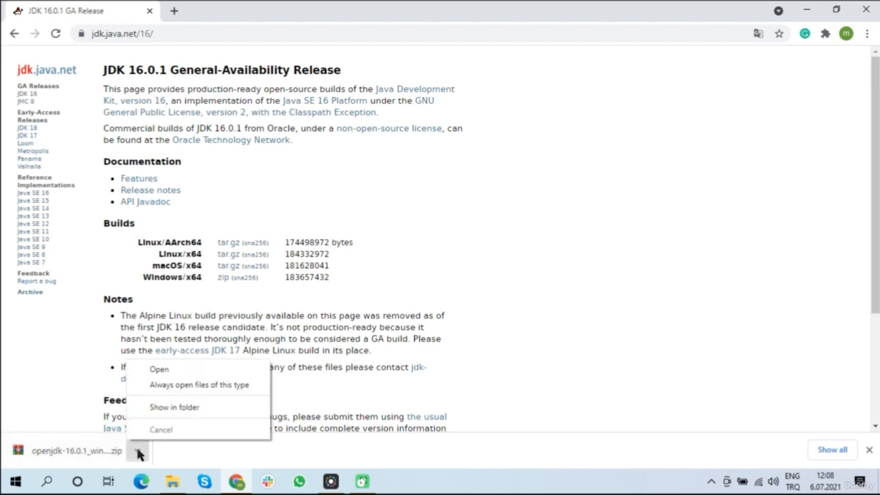
click(207, 408)
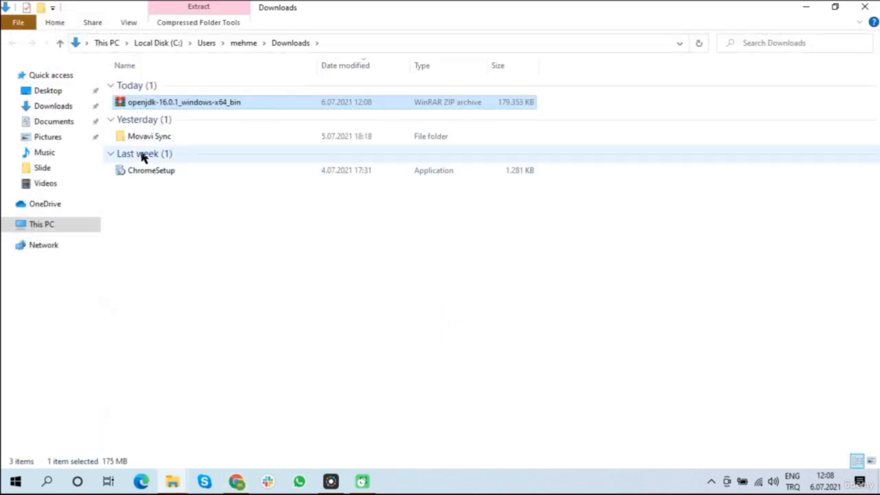
click(110, 119)
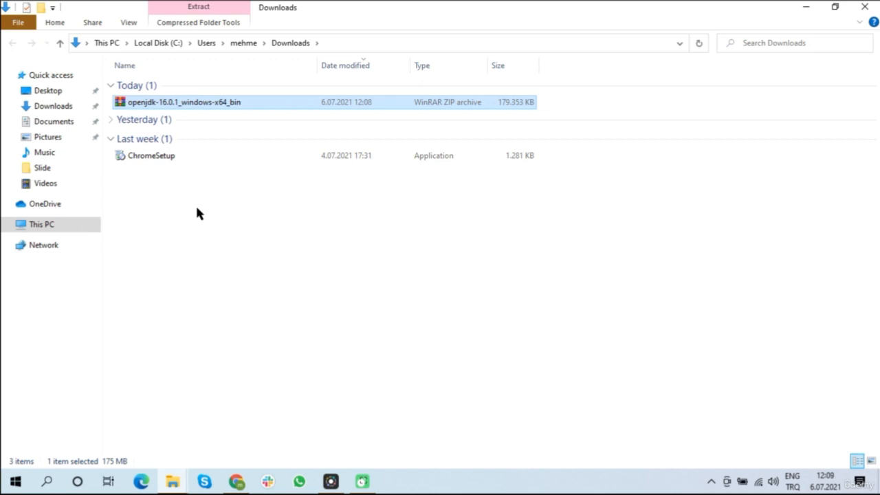
right_click(172, 108)
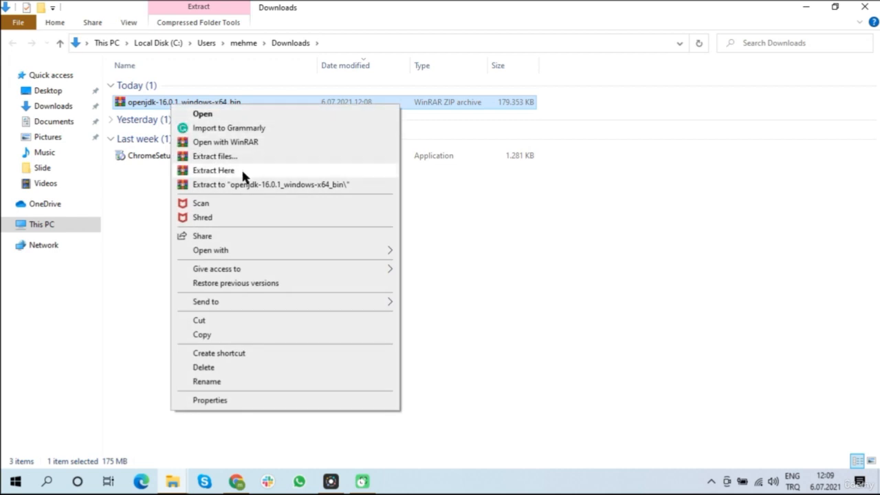
click(214, 171)
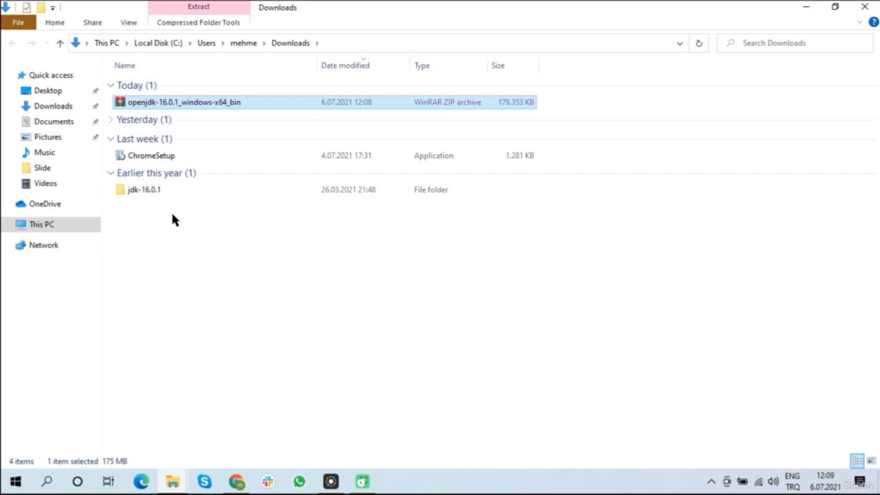
Step: Cut the extracted jdk-16.0.1 folder and go to Program Files on Local Disk (C:)
click(160, 194)
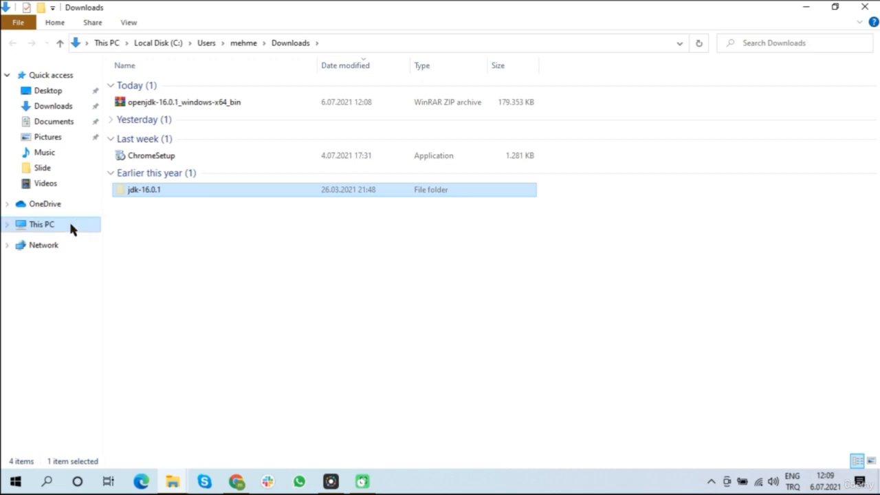
click(42, 225)
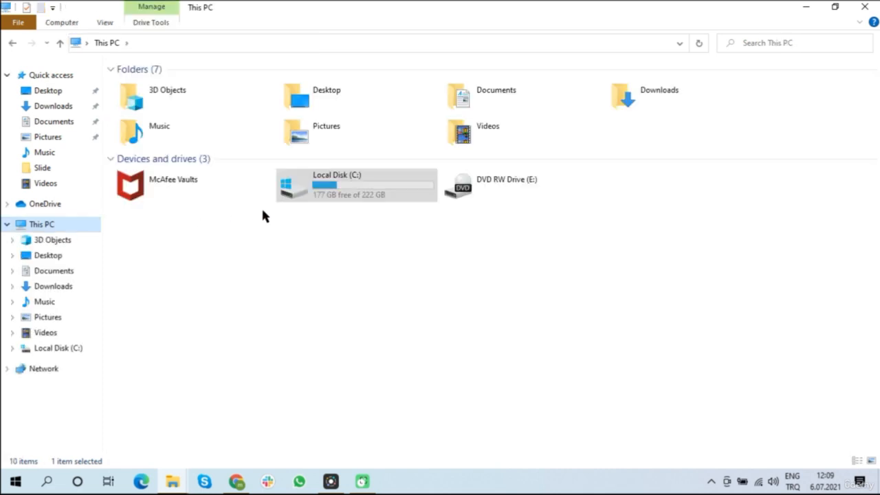
double_click(351, 195)
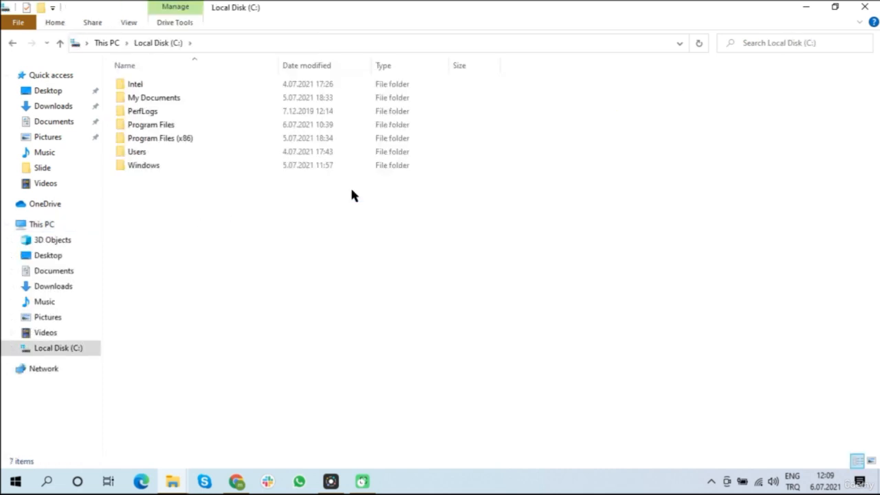
double_click(176, 127)
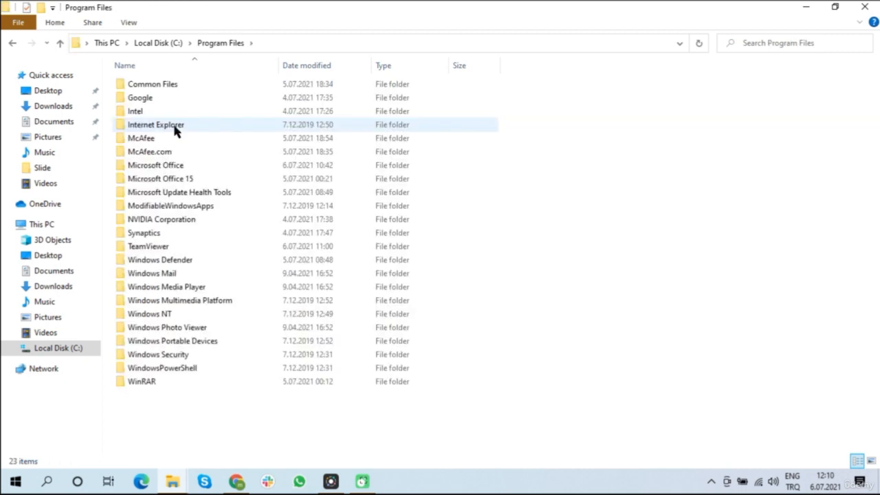
Step: Create a new folder named Java in Program Files
right_click(671, 170)
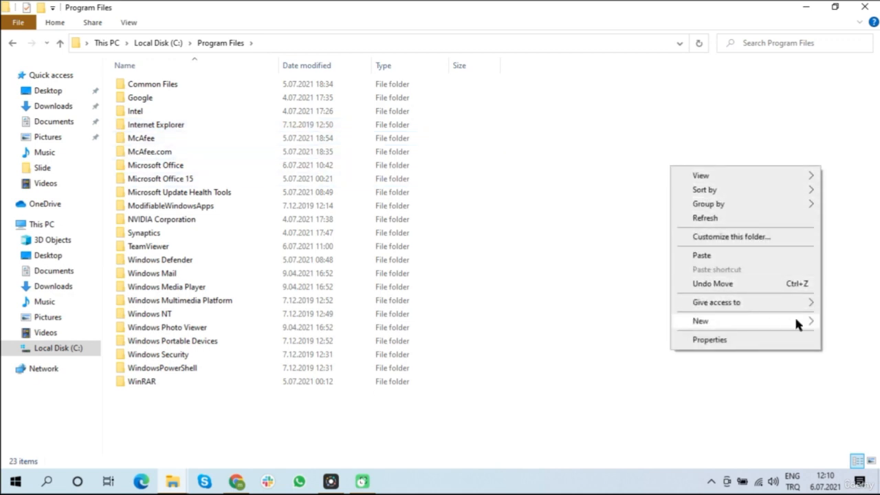
mouse_move(777, 321)
click(614, 323)
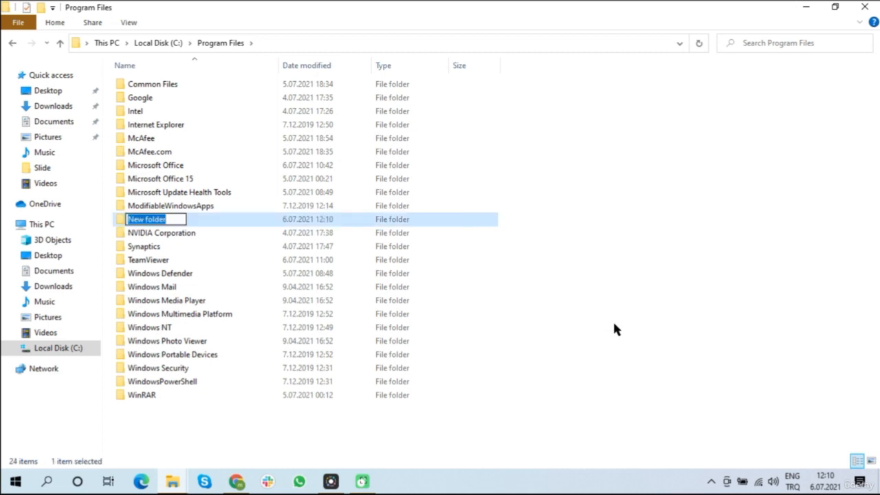
text(Java)
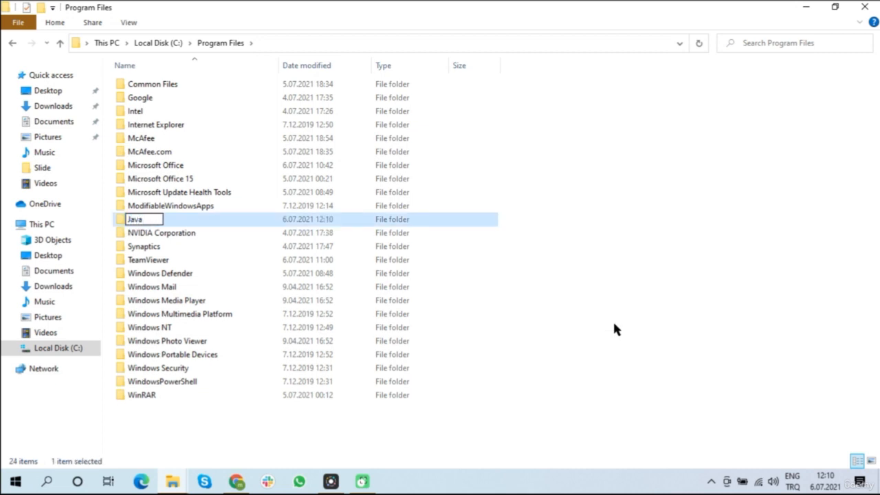
key(Return)
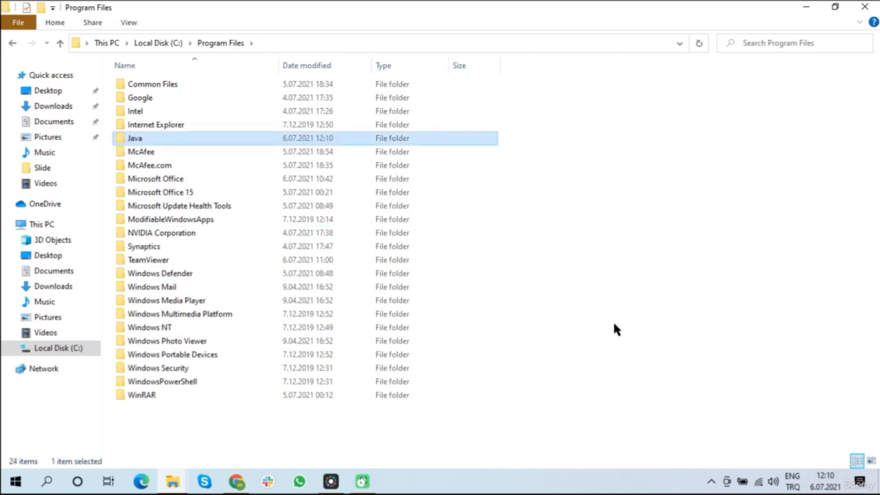
Step: Paste the jdk-16.0.1 folder into the new Java folder, granting administrator permission for the move
double_click(144, 143)
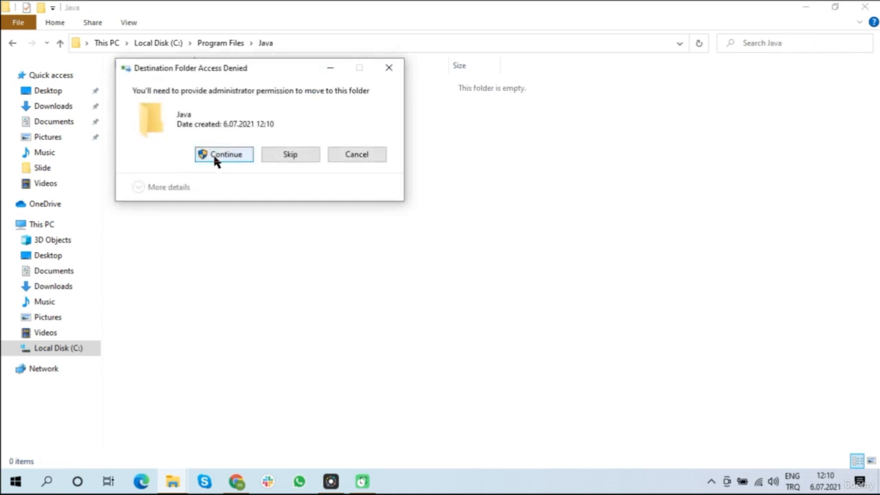
click(221, 156)
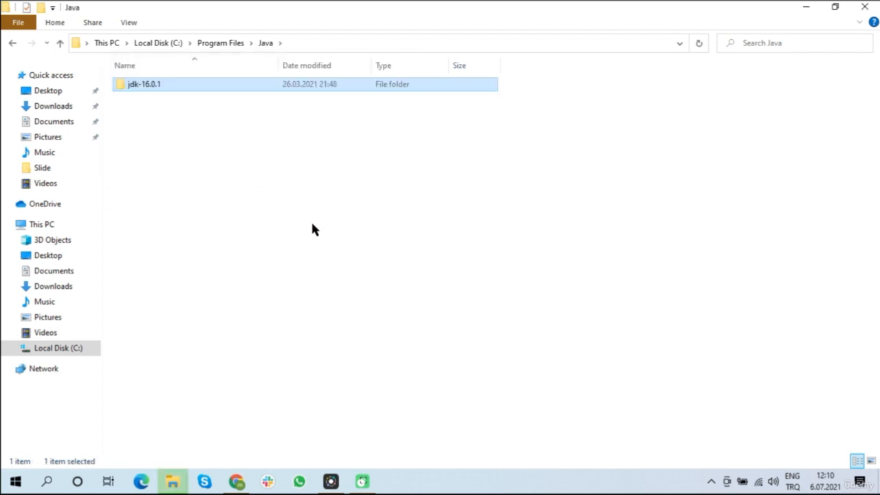
click(224, 134)
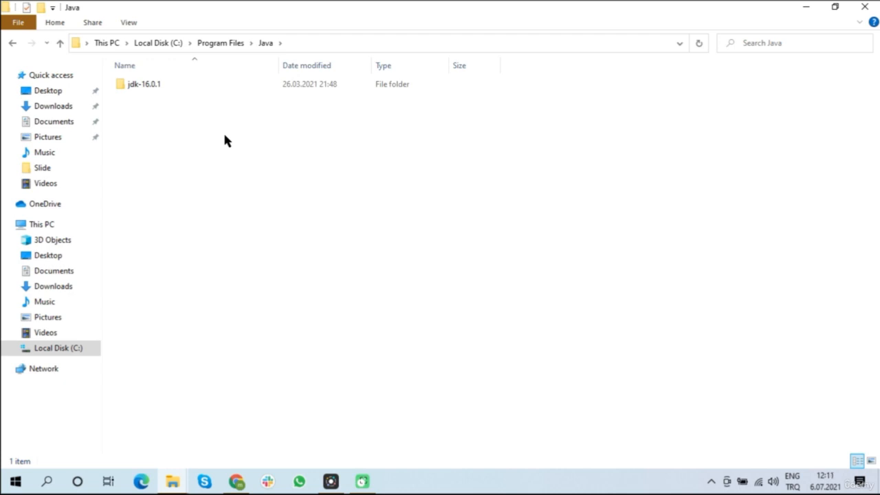
Step: Open the bin folder inside jdk-16.0.1 and select the java application in its file list
double_click(160, 86)
double_click(161, 87)
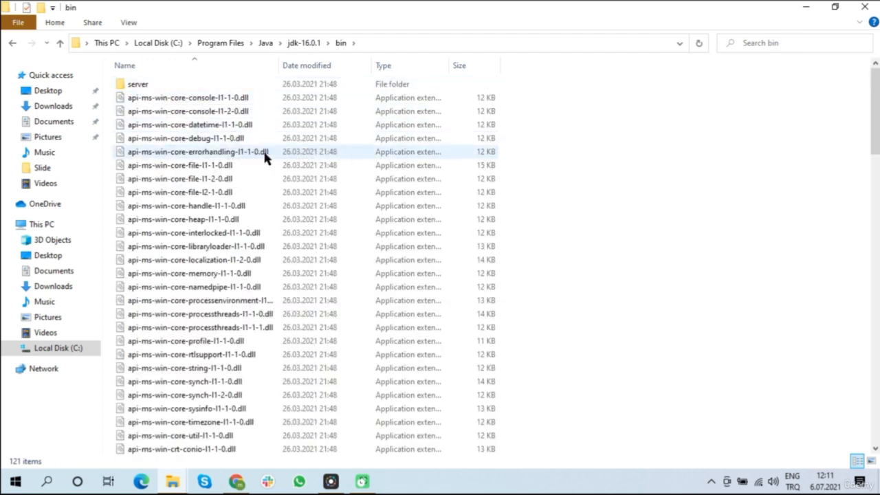
scroll(265, 157, down, 6)
scroll(264, 154, down, 6)
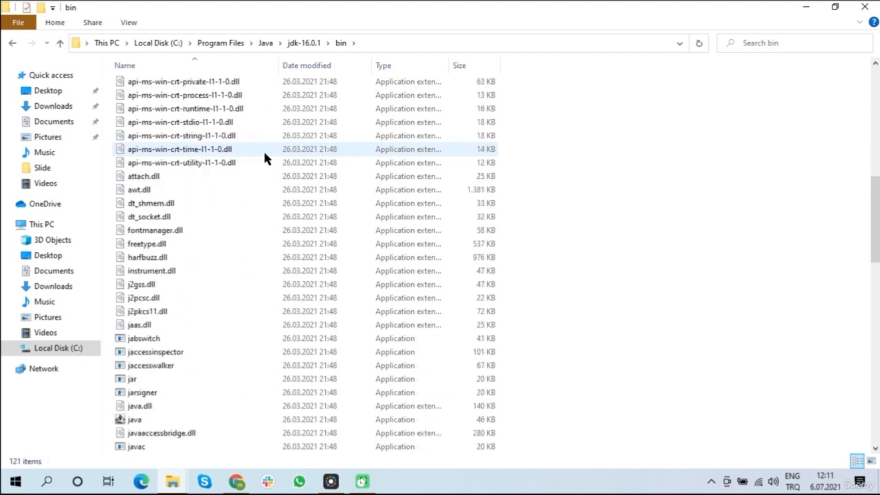
scroll(266, 158, down, 3)
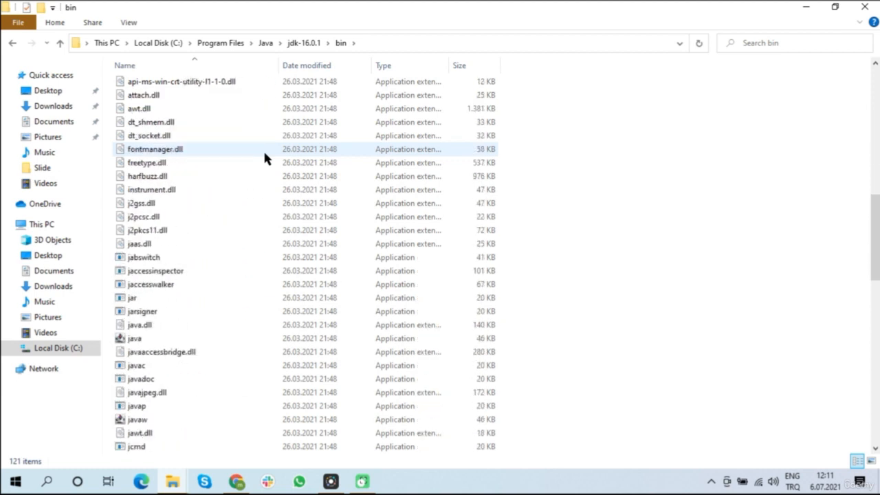
scroll(265, 158, down, 1)
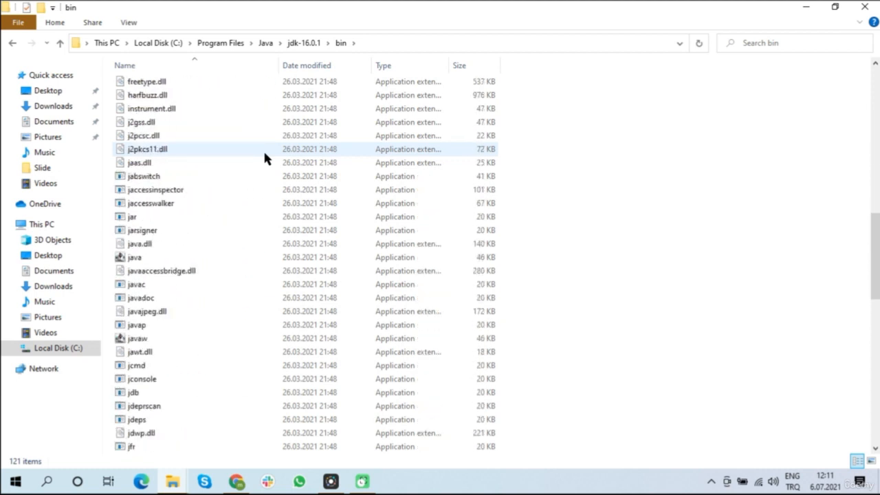
scroll(265, 158, down, 1)
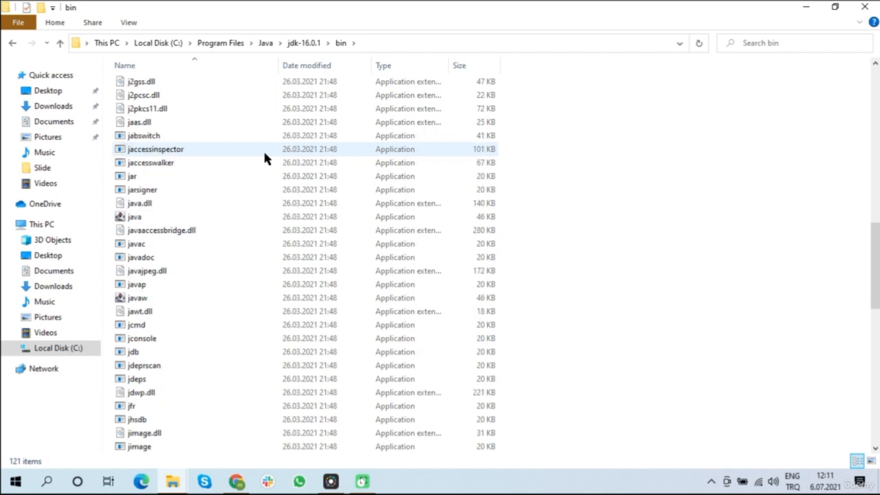
click(152, 219)
scroll(153, 237, up, 1)
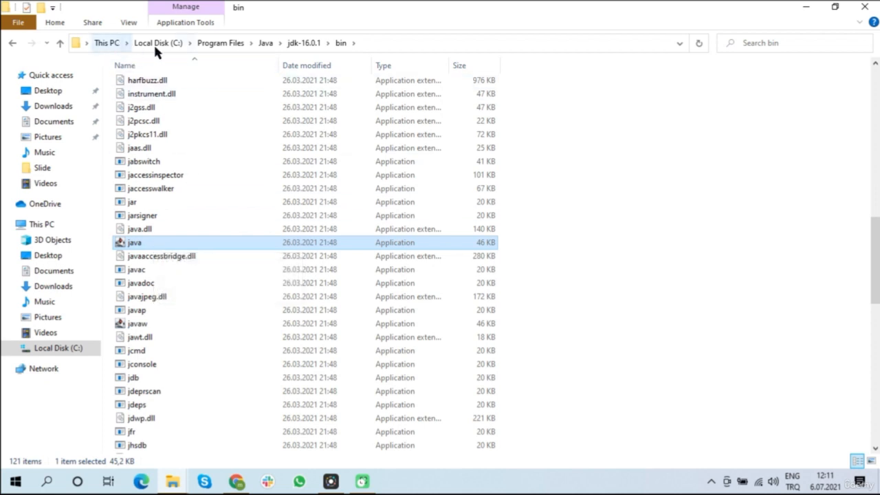
Step: Copy the full path of the bin folder and open the Environment Variables through the properties of This PC and its advanced system settings
click(390, 42)
key(ctrl+c)
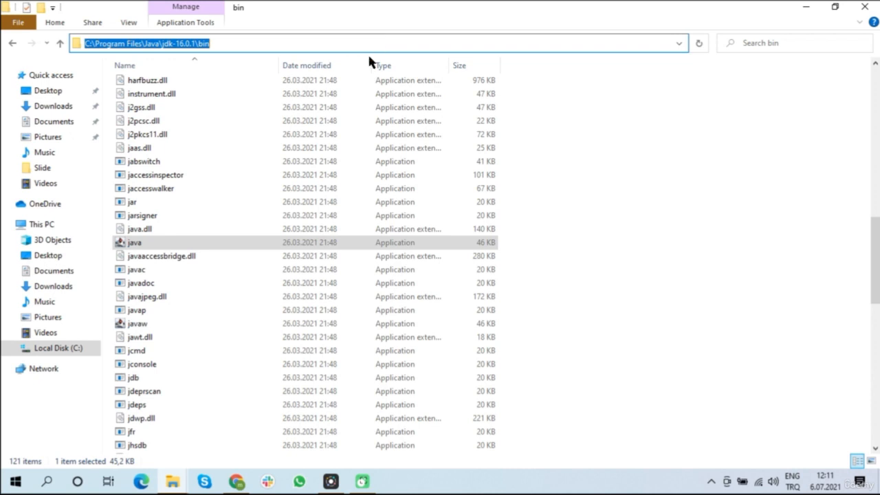
click(42, 225)
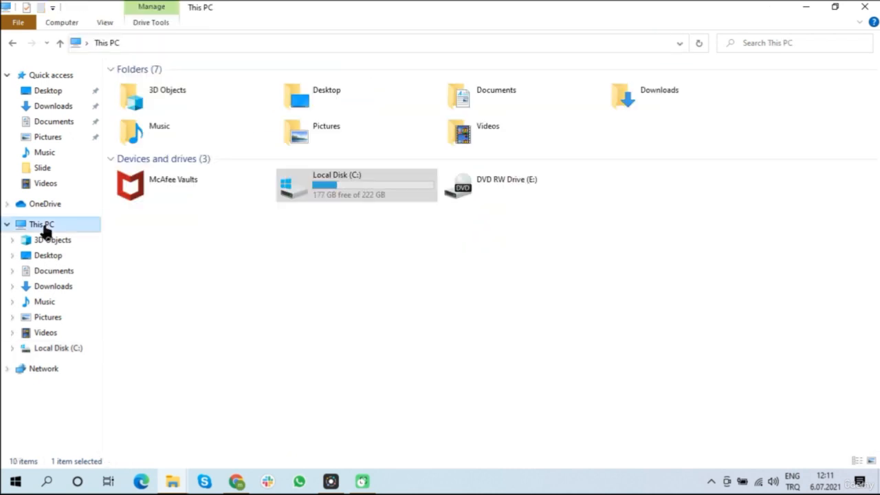
right_click(42, 228)
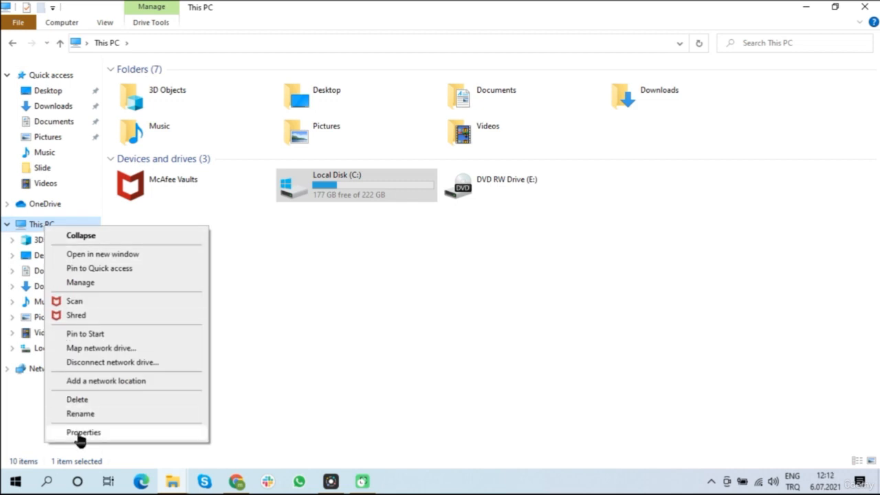
click(141, 435)
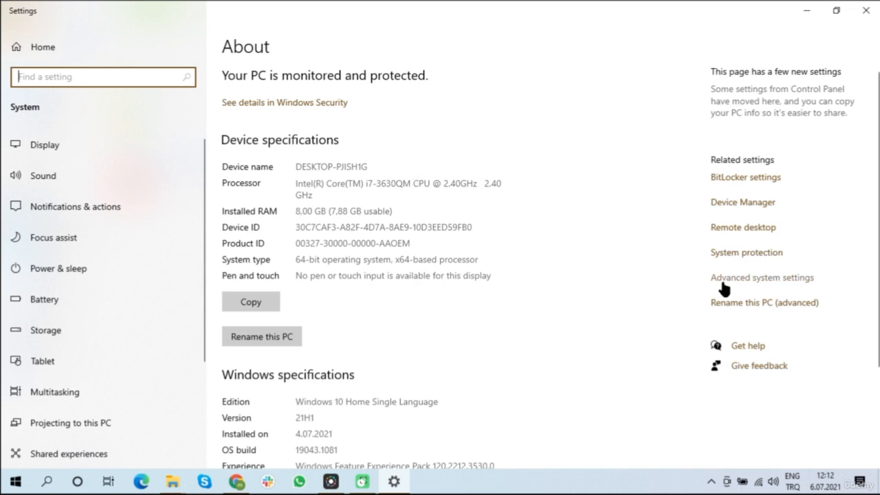
click(805, 280)
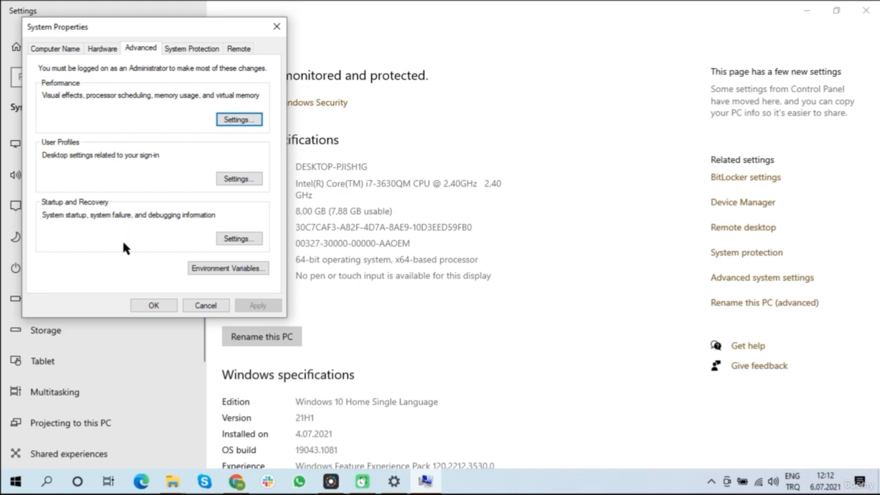
click(230, 270)
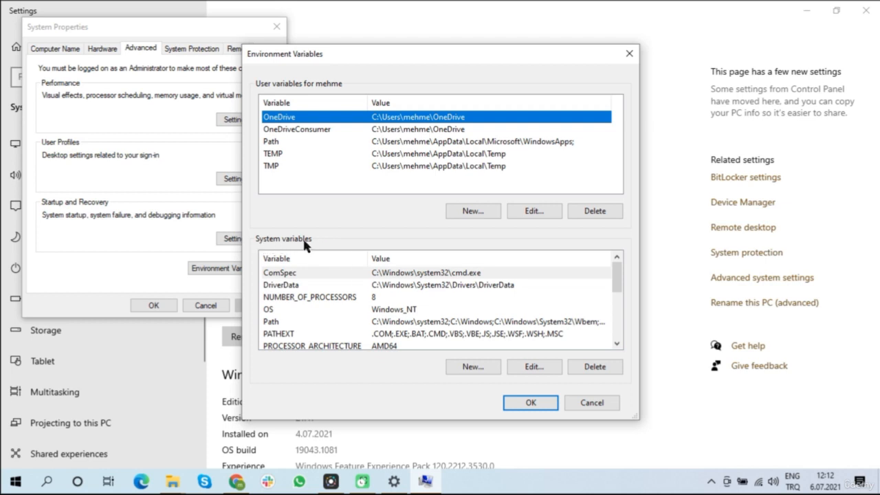
Step: Add C:\Program Files\Java\jdk-16.0.1\bin as a new entry in the Path system variable and confirm all the changes
click(283, 322)
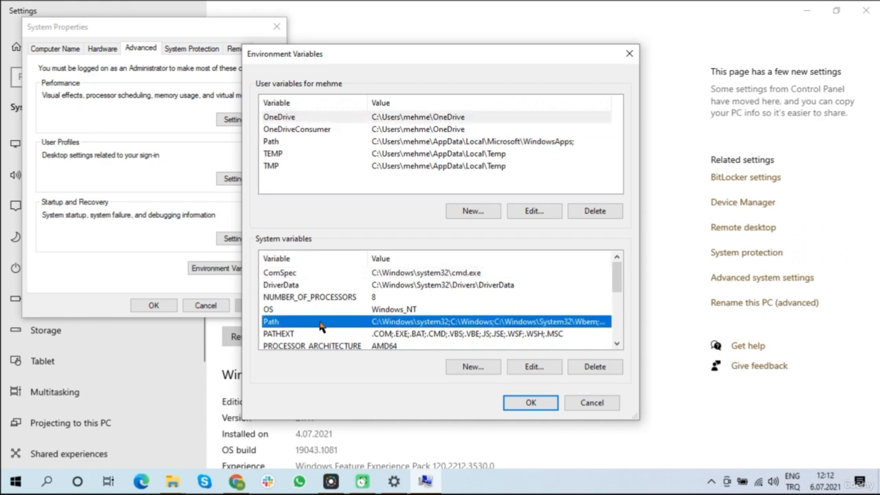
click(534, 367)
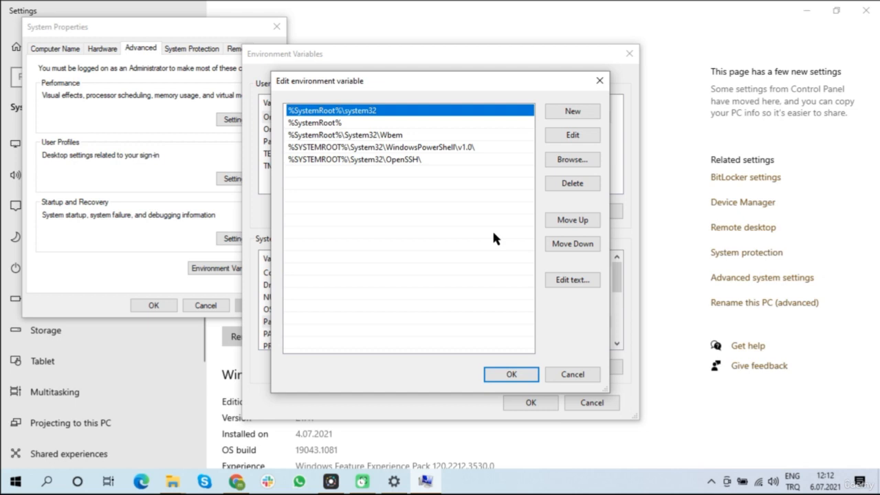
click(575, 112)
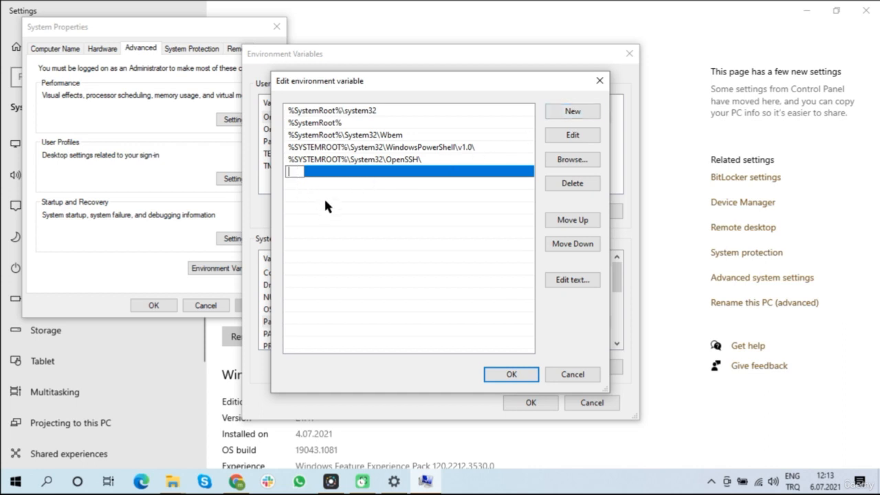
key(ctrl+v)
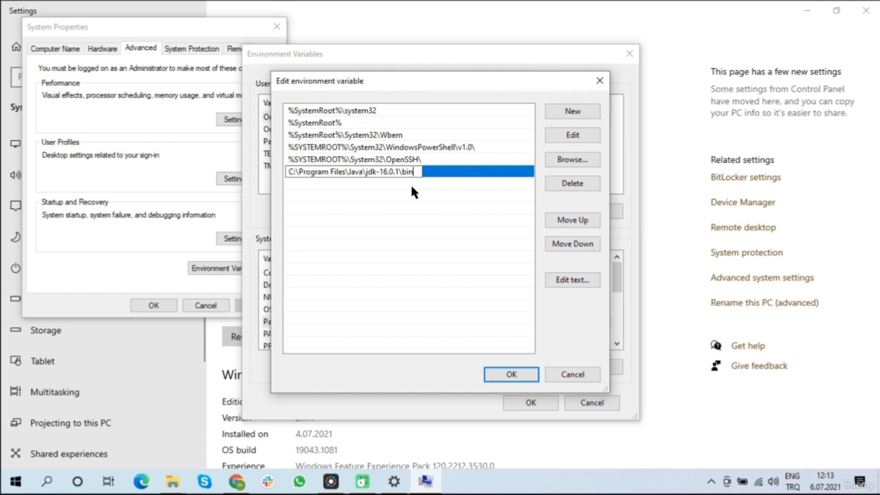
click(502, 373)
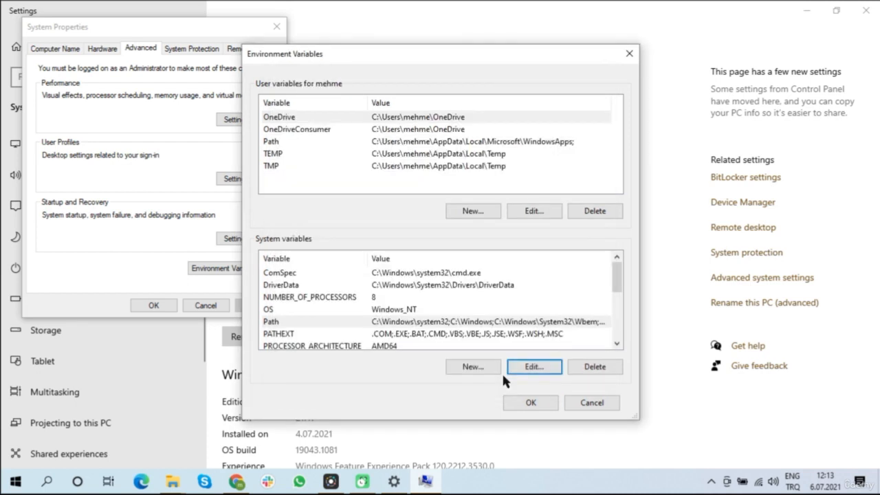
click(531, 403)
click(154, 305)
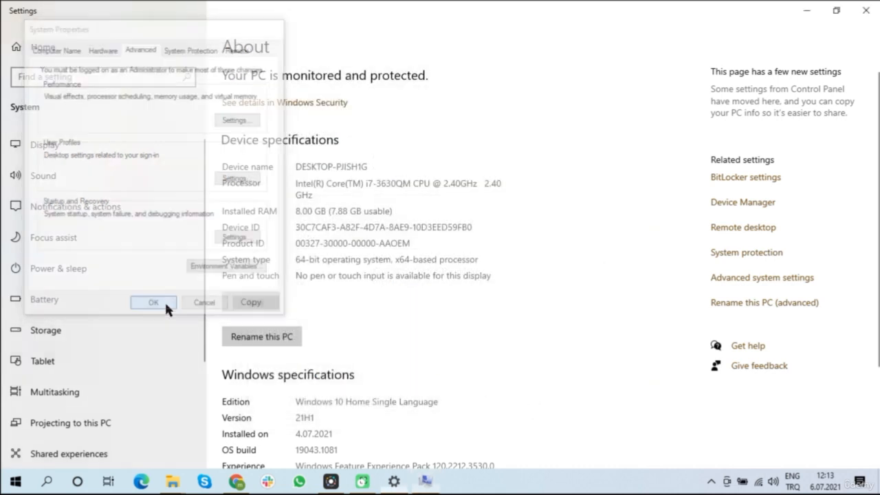